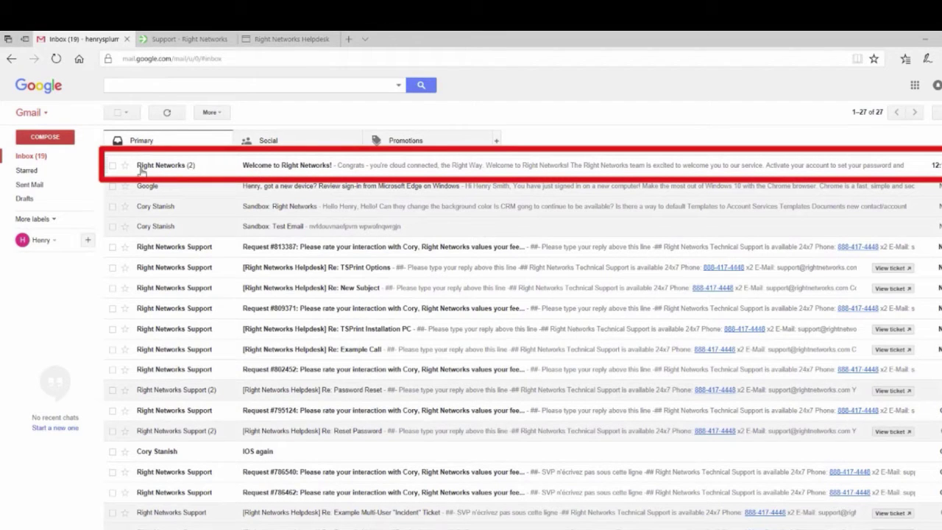
Open the 'Welcome to Right Networks!' email and highlight its username line
left_click(370, 171)
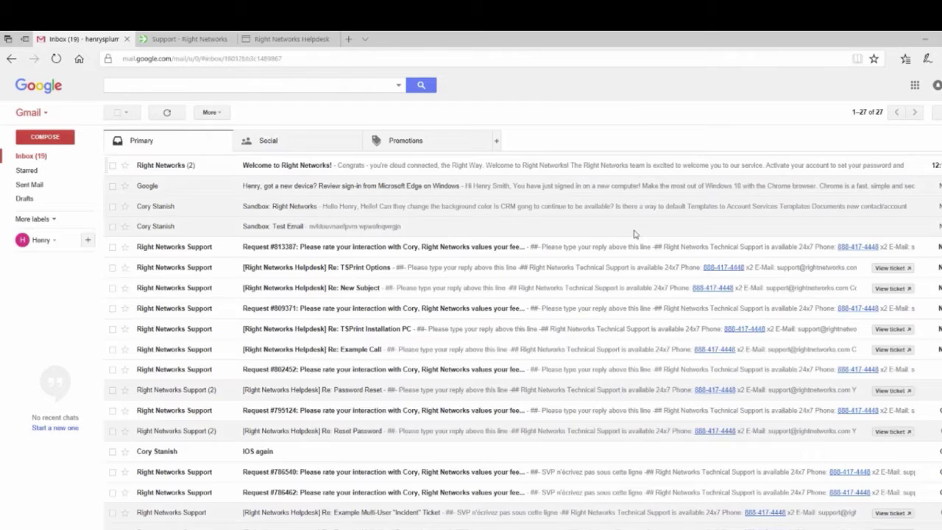
scroll(678, 234, "down", 1)
scroll(678, 234, "down", 2)
scroll(678, 234, "up", 2)
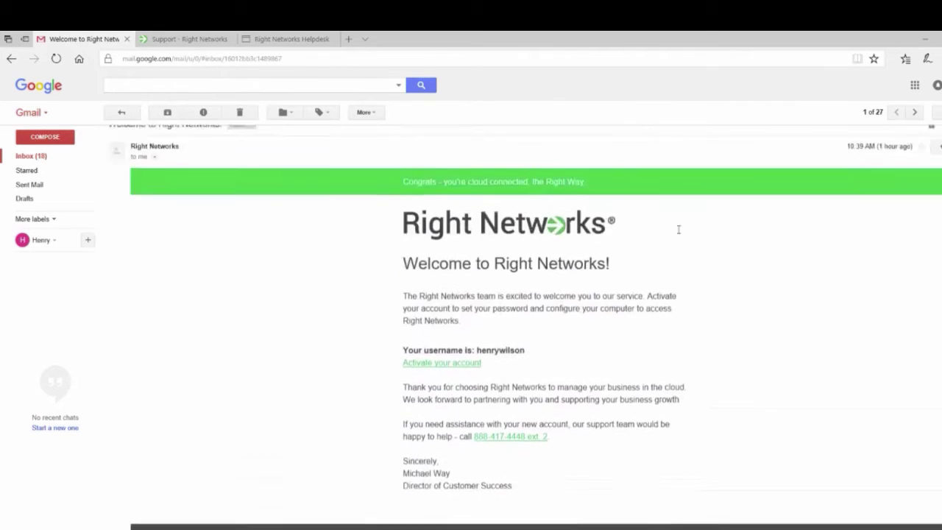
scroll(679, 233, "down", 1)
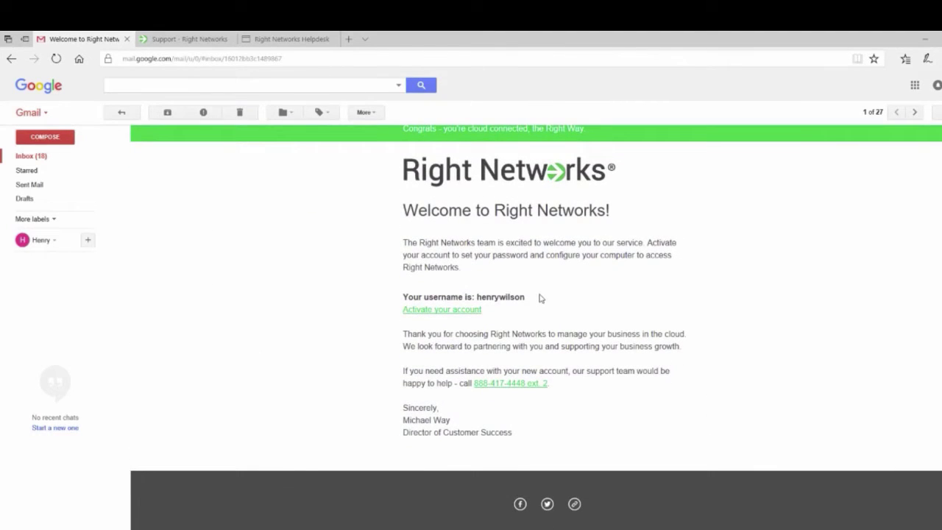
left_click_drag(542, 298, 425, 292)
Follow 'Activate your account', then enter, confirm and submit a new password
left_click(506, 313)
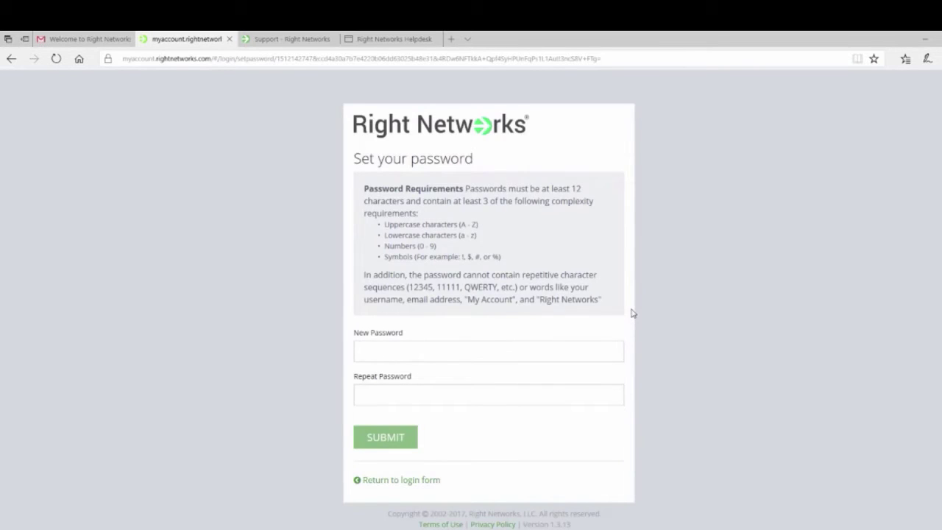
left_click(400, 355)
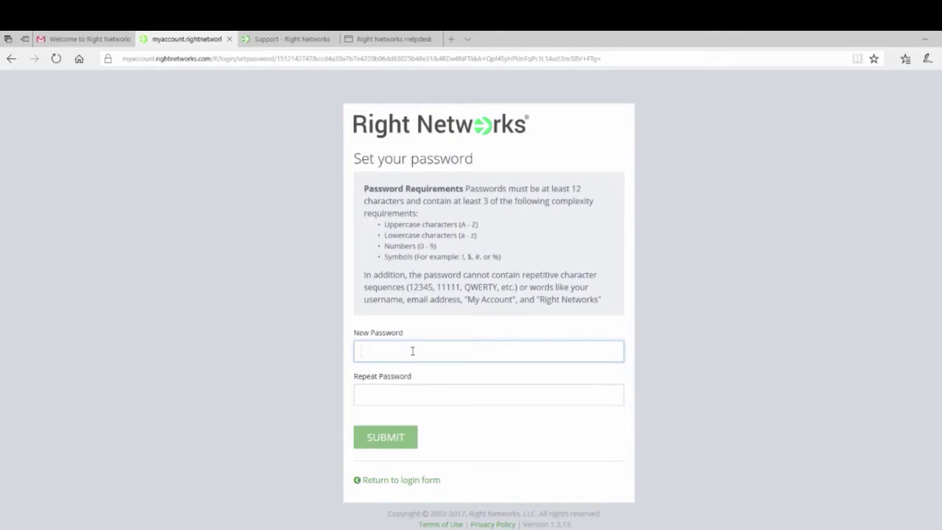
type("•")
type("••••••")
type("•••••")
type("•")
key("Tab")
type("••••")
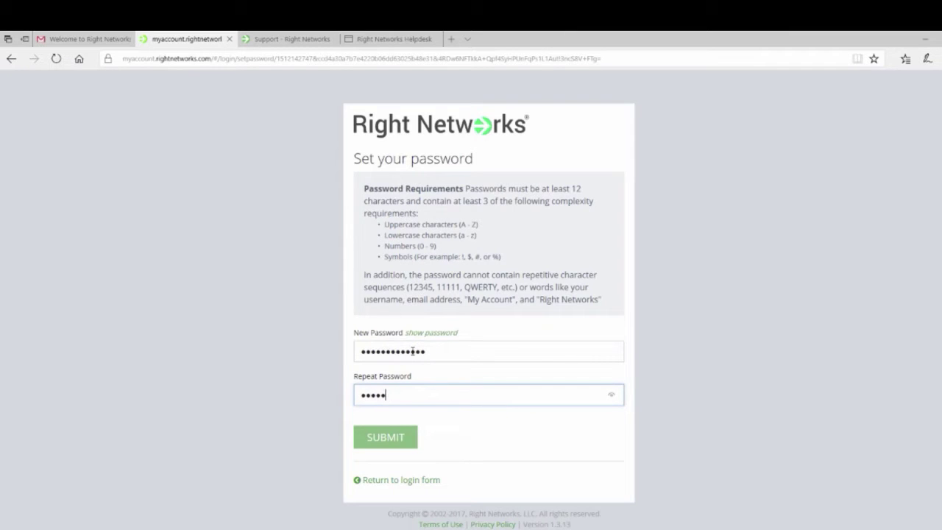
type("•••••••")
type("•")
key("Return")
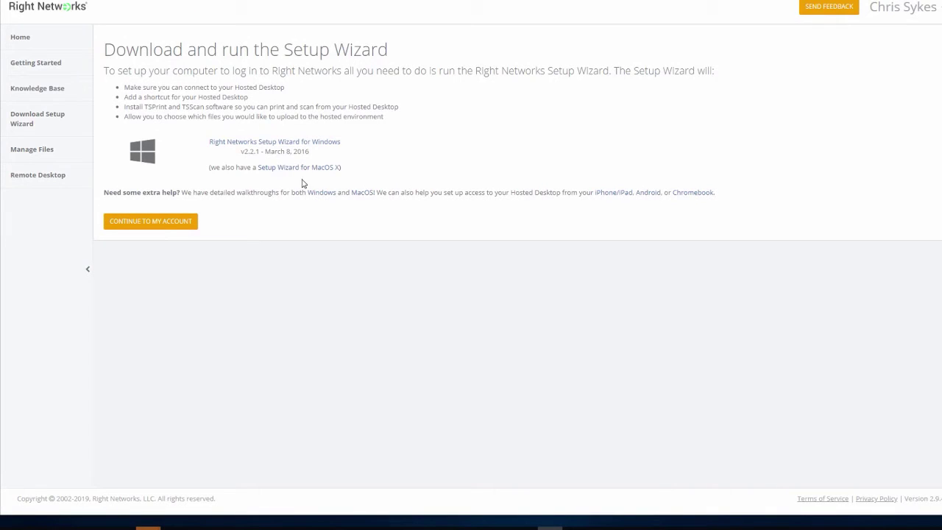
Download 'Right Networks Setup Wizard for Windows' and open it from the download shelf
left_click(285, 144)
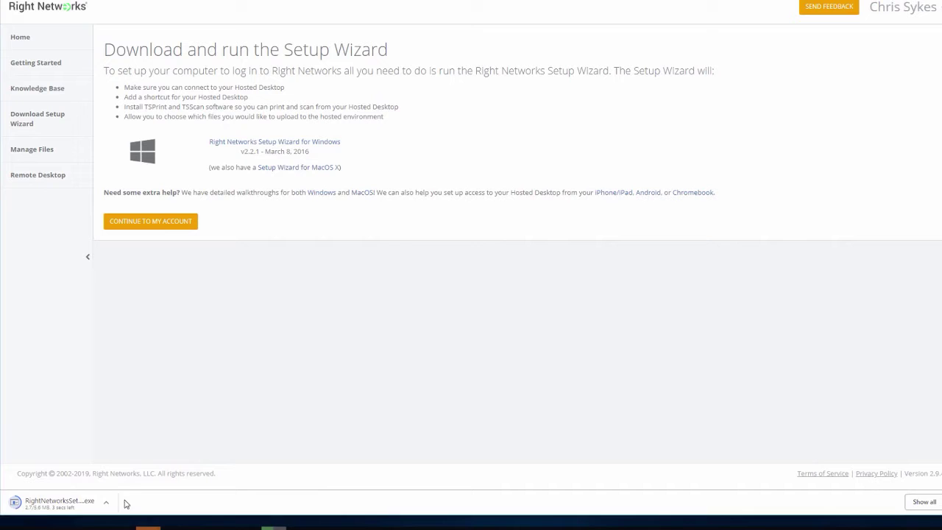
left_click(106, 502)
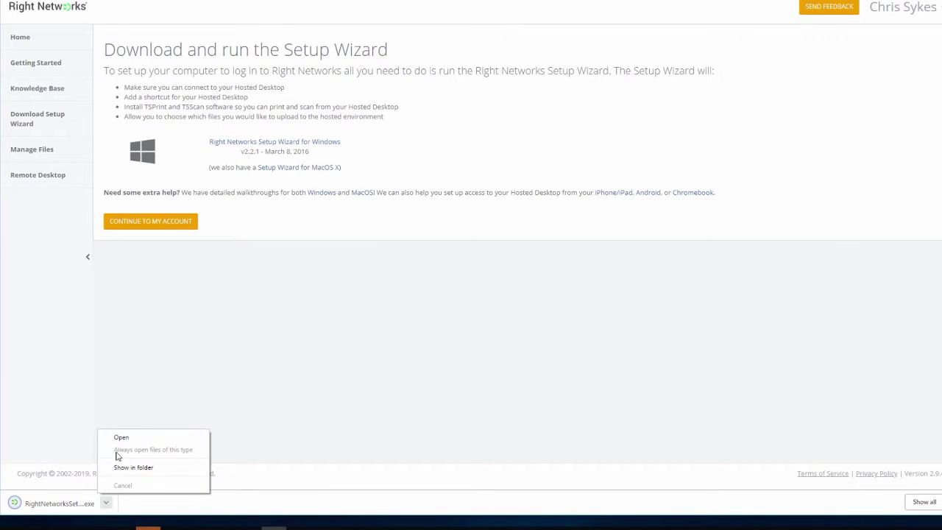
left_click(122, 438)
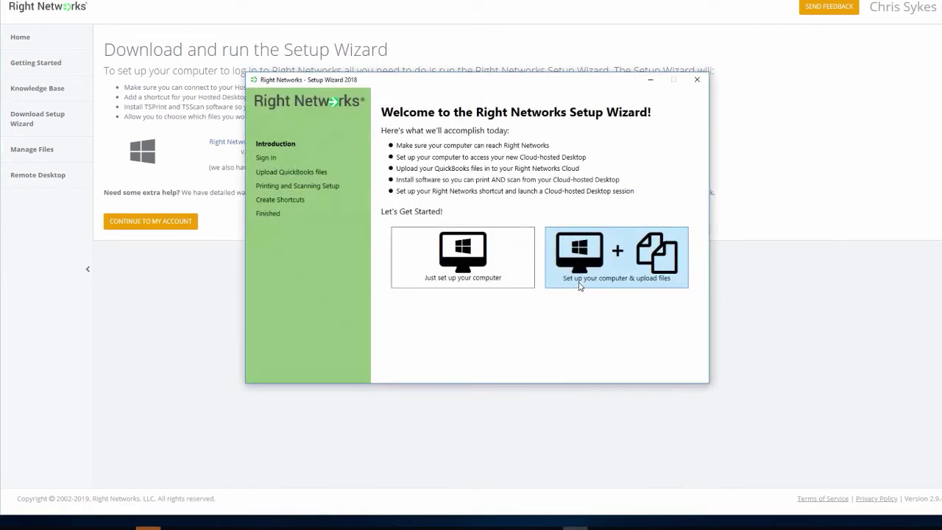
Choose 'Just set up your computer', create the desktop shortcuts, and finish the wizard
left_click(457, 250)
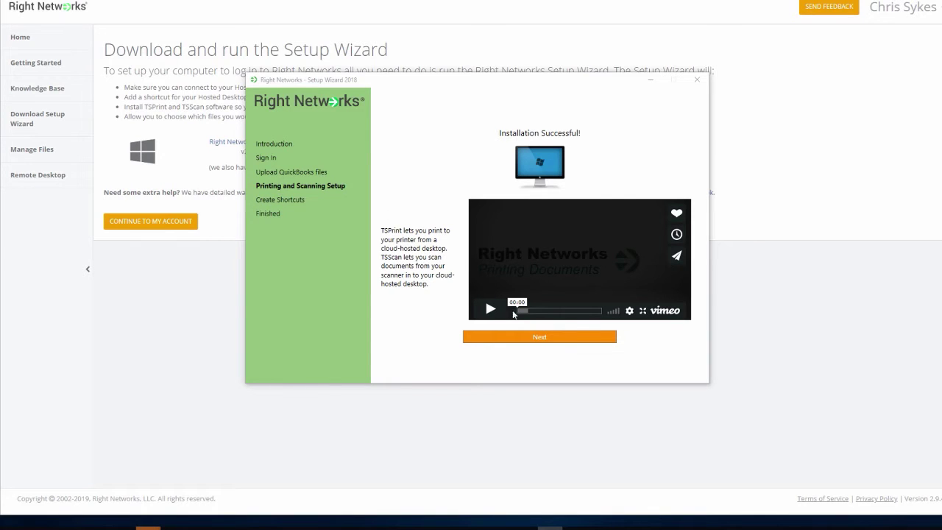
left_click(544, 343)
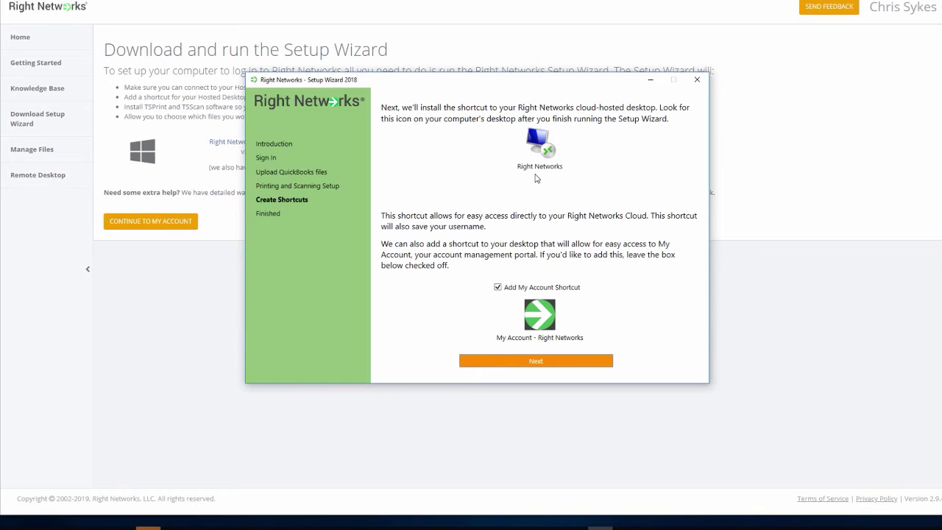
left_click(539, 363)
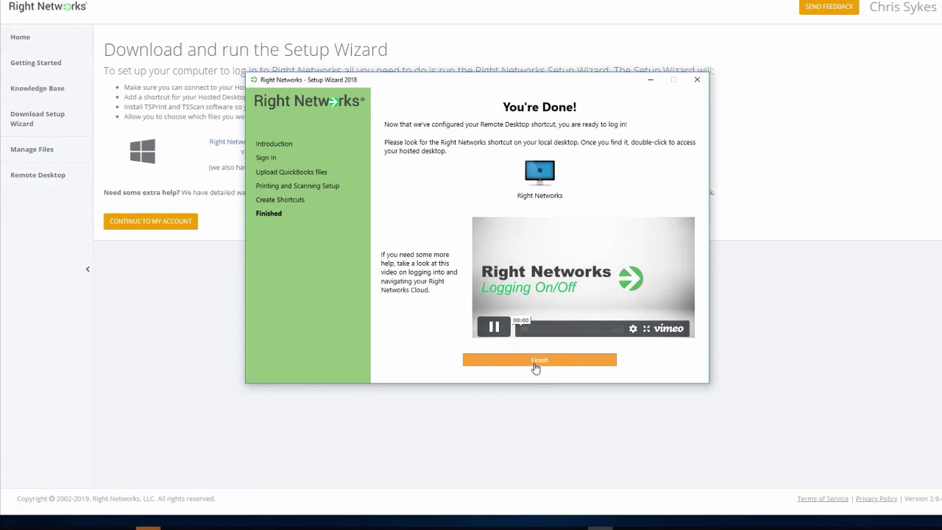
left_click(497, 333)
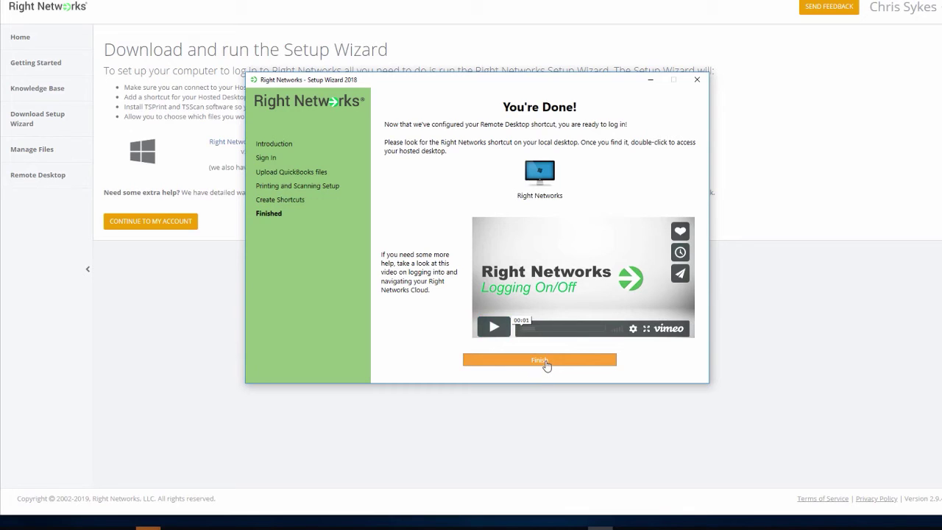
left_click(543, 360)
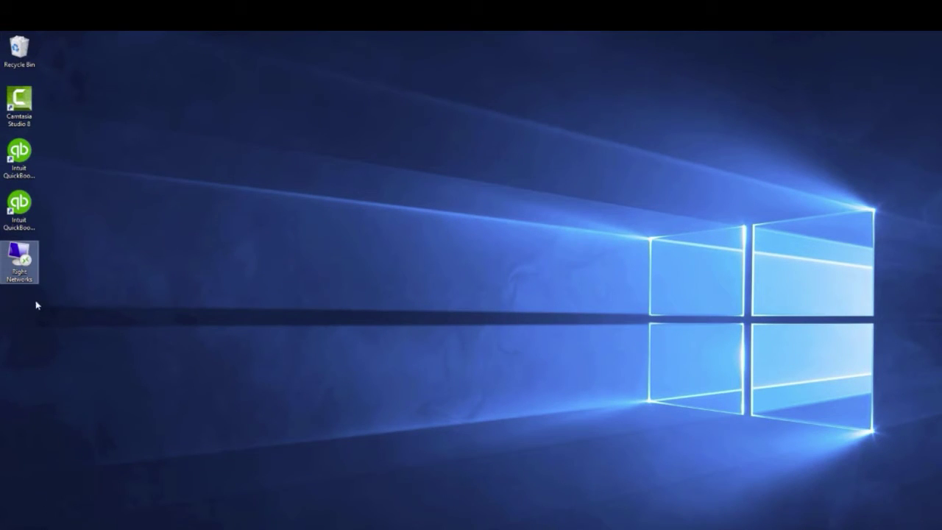
Launch the Right Networks desktop shortcut and sign in with the password, ticking Remember me
double_click(21, 259)
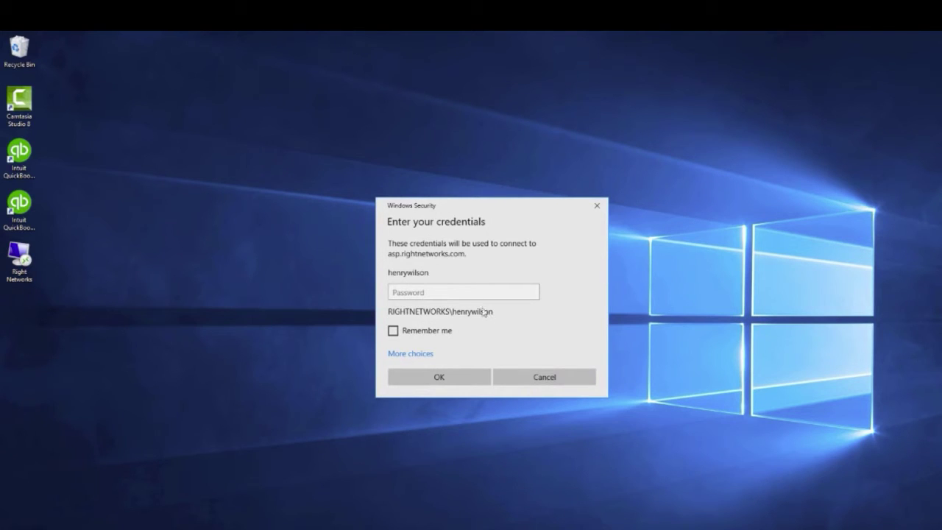
left_click(438, 293)
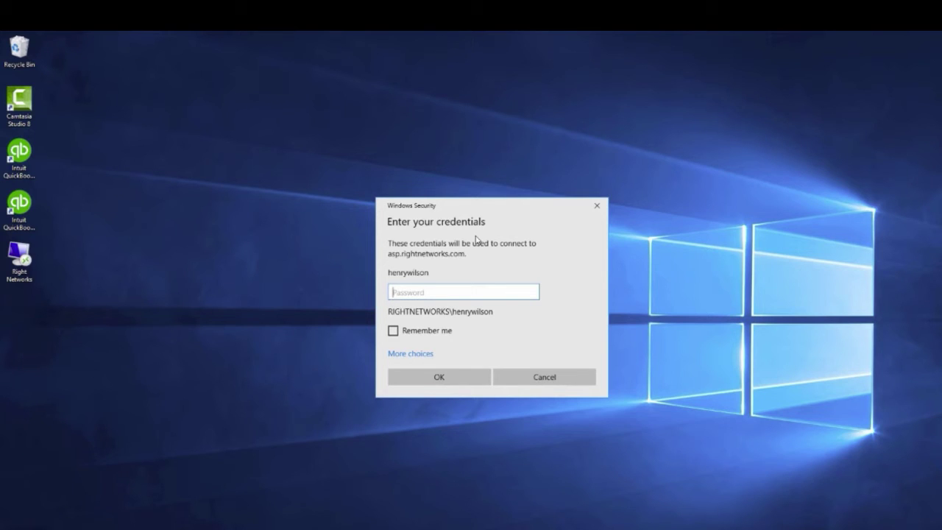
type("••")
type("•••••")
type("••••")
type("••")
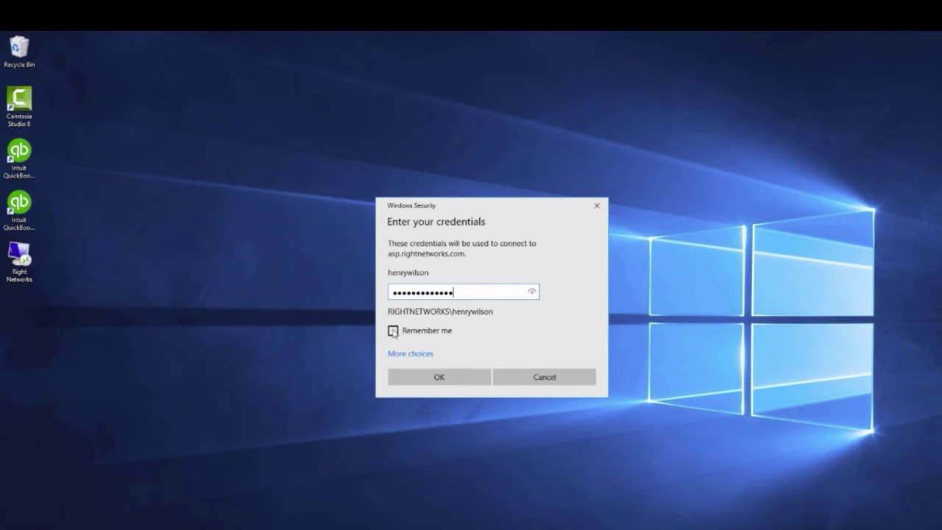
left_click(394, 332)
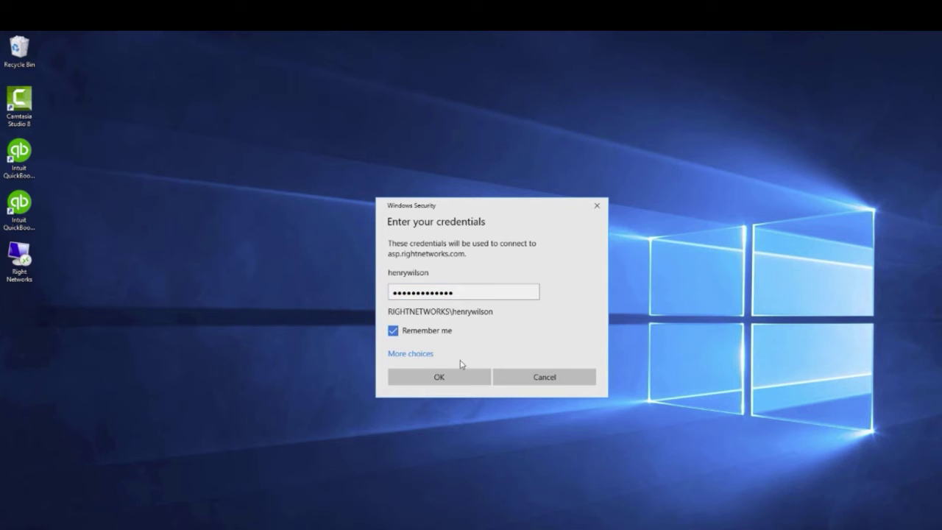
left_click(450, 377)
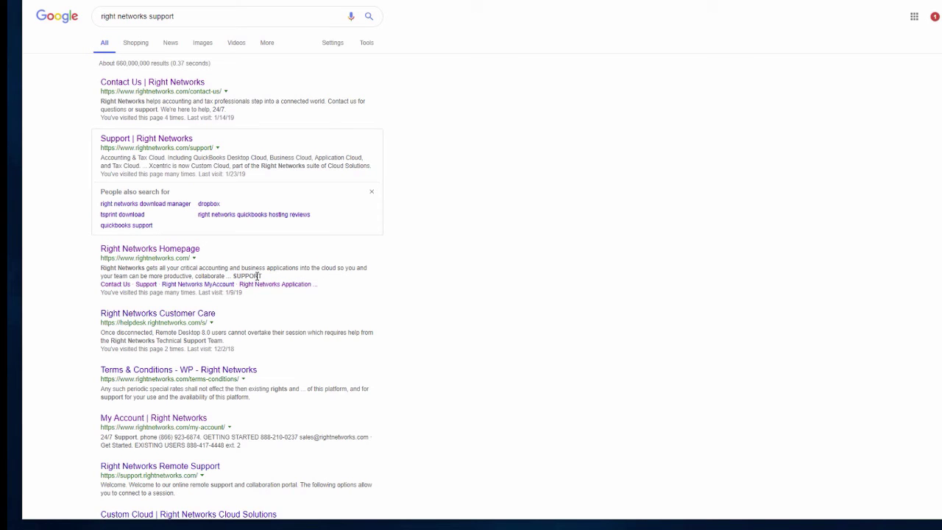
Go from the 'Support | Right Networks' result to the 'Self-help Articles, Video and Chat' site
left_click(145, 143)
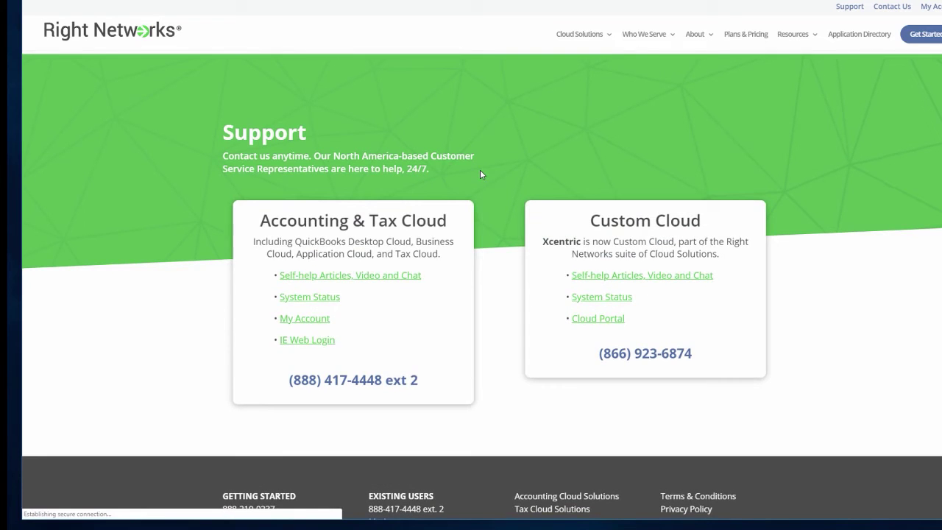
left_click(369, 277)
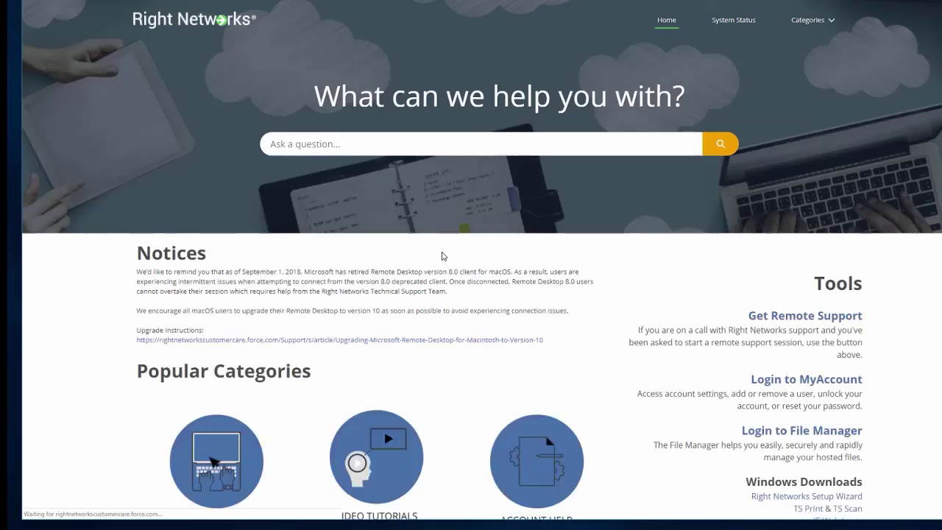
scroll(442, 273, "down", 4)
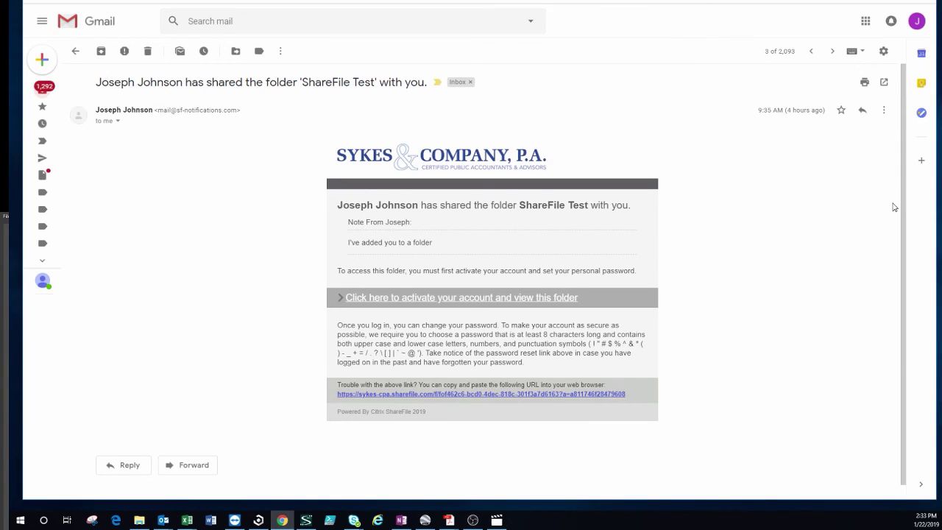
Follow the ShareFile email's 'Click here to activate your account and view this folder' link
left_click(418, 300)
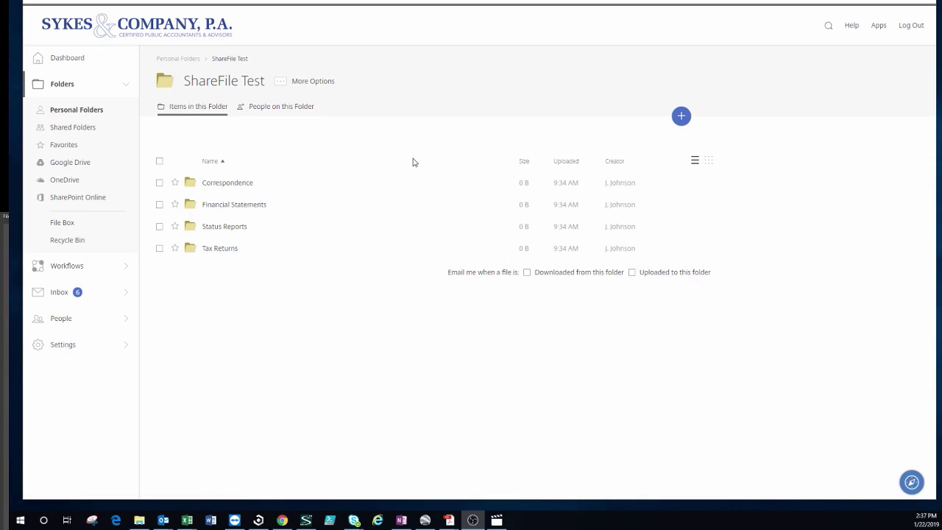
View and dismiss the + menu's upload options, then drag a PDF onto the ShareFile Test folder
left_click(682, 116)
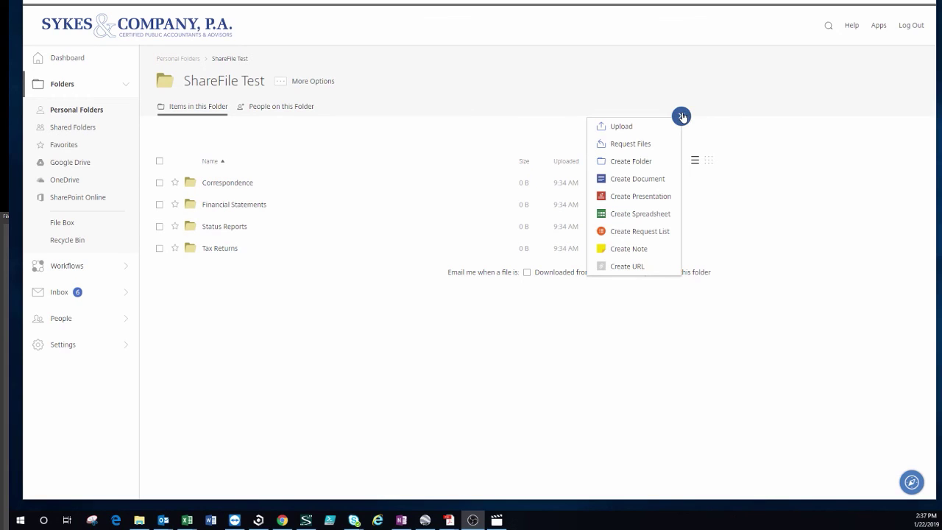
left_click(682, 116)
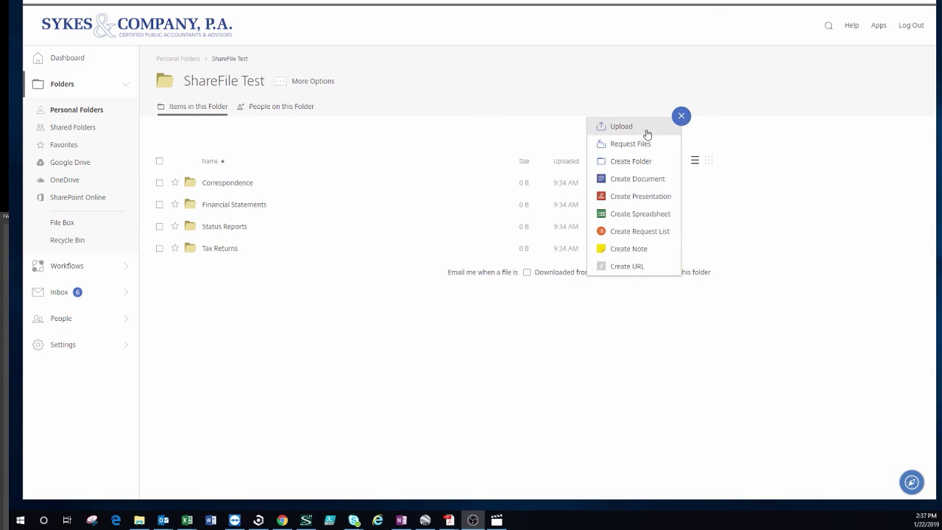
left_click(681, 118)
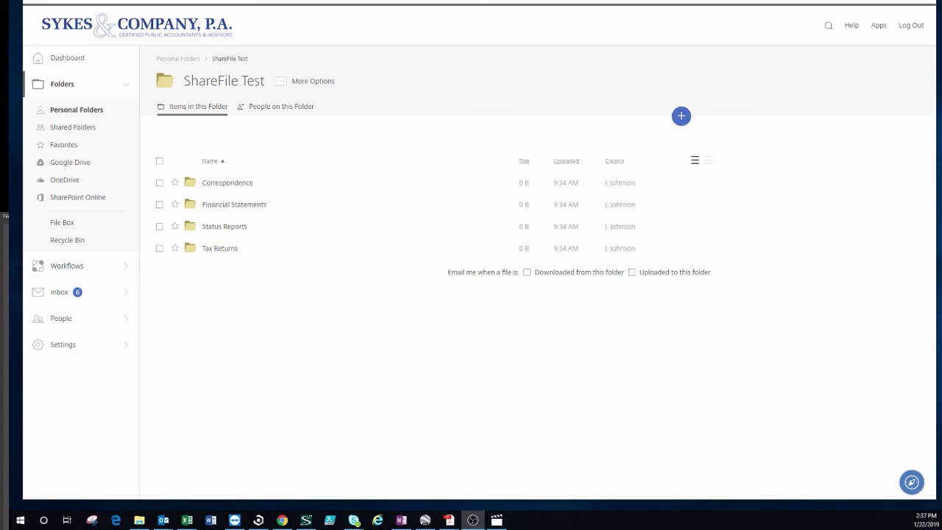
mouse_move(806, 132)
left_mouse_down()
mouse_move(490, 223)
mouse_move(570, 200)
left_mouse_up()
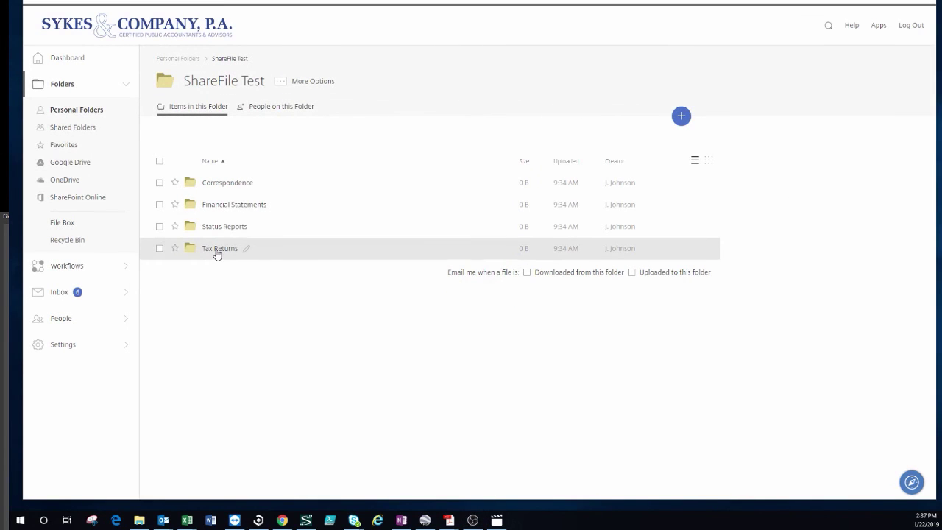